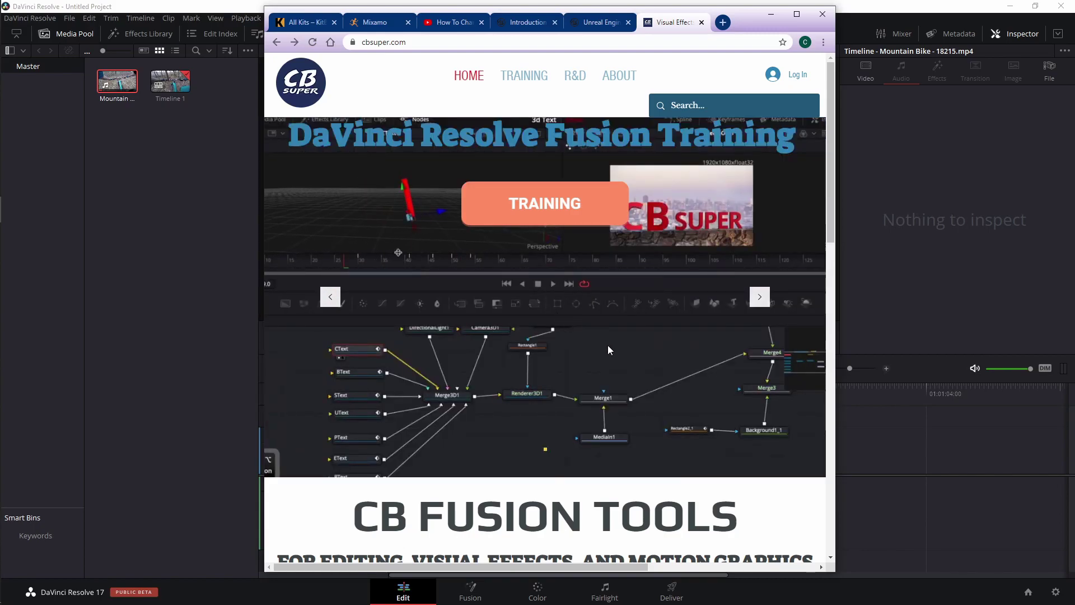
Step: Scroll cbsuper.com down to the Speed Lines tool thumbnail, then minimize Chrome to reveal Resolve
scroll(620, 341, "down", 3)
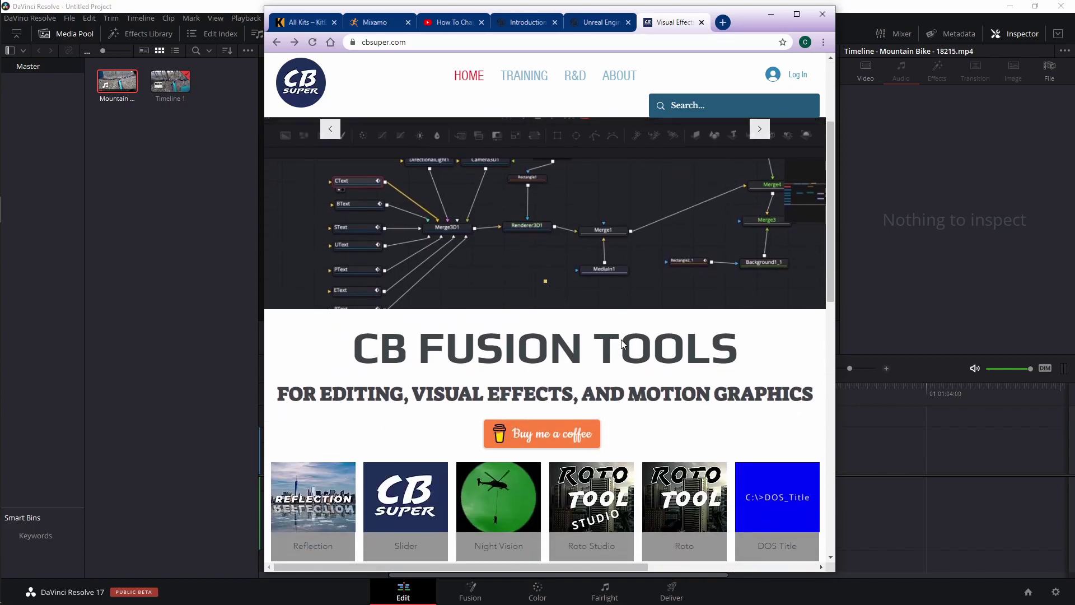
scroll(621, 343, "down", 5)
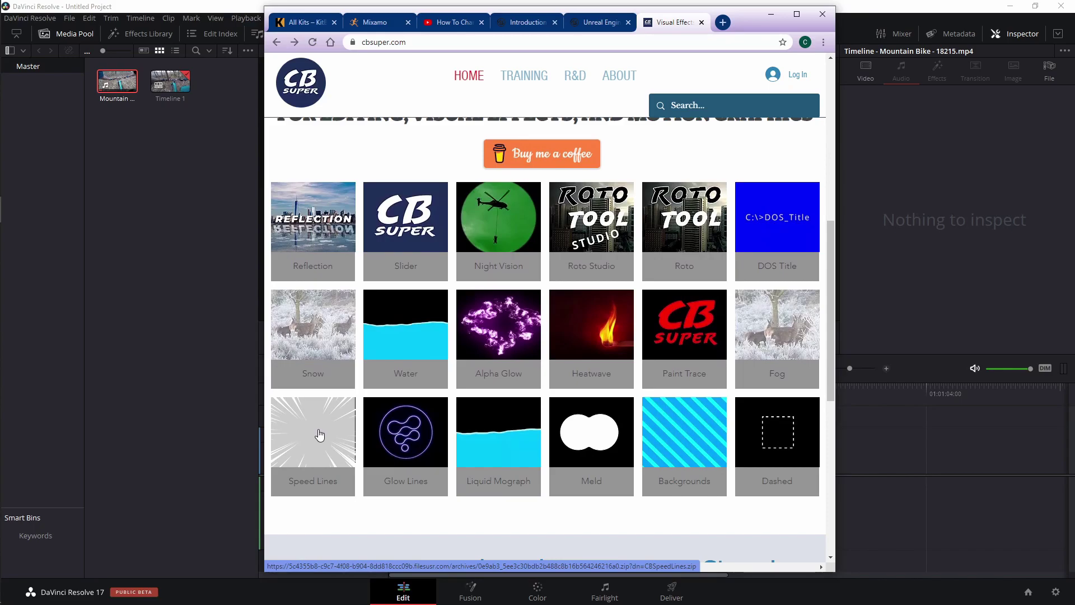
left_click(772, 19)
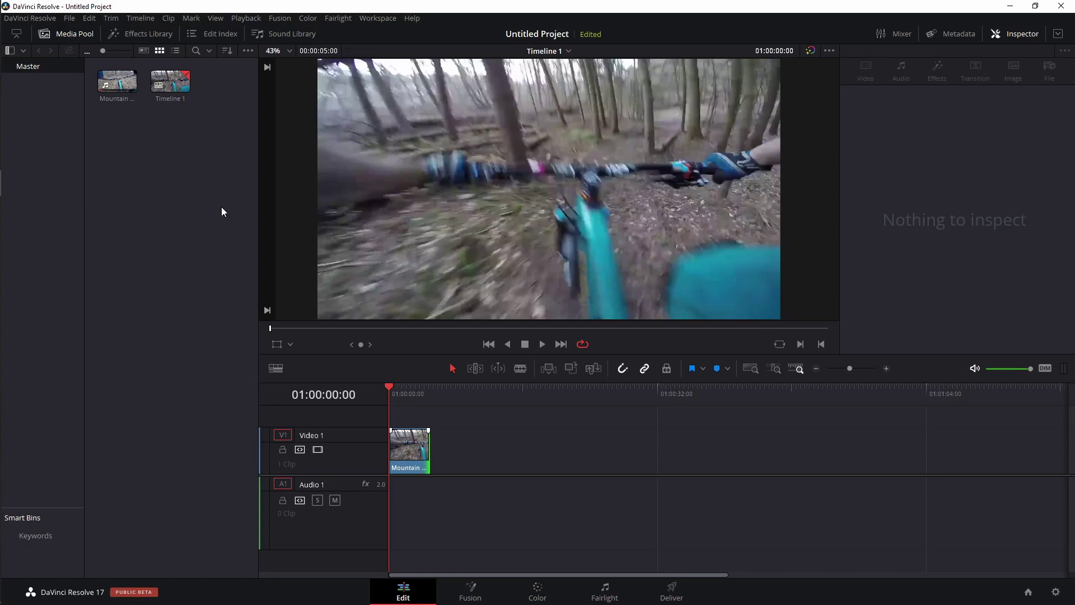
Step: On the Fusion page, open the Edit Templates > Effects folder on disk via Show Folder
left_click(477, 596)
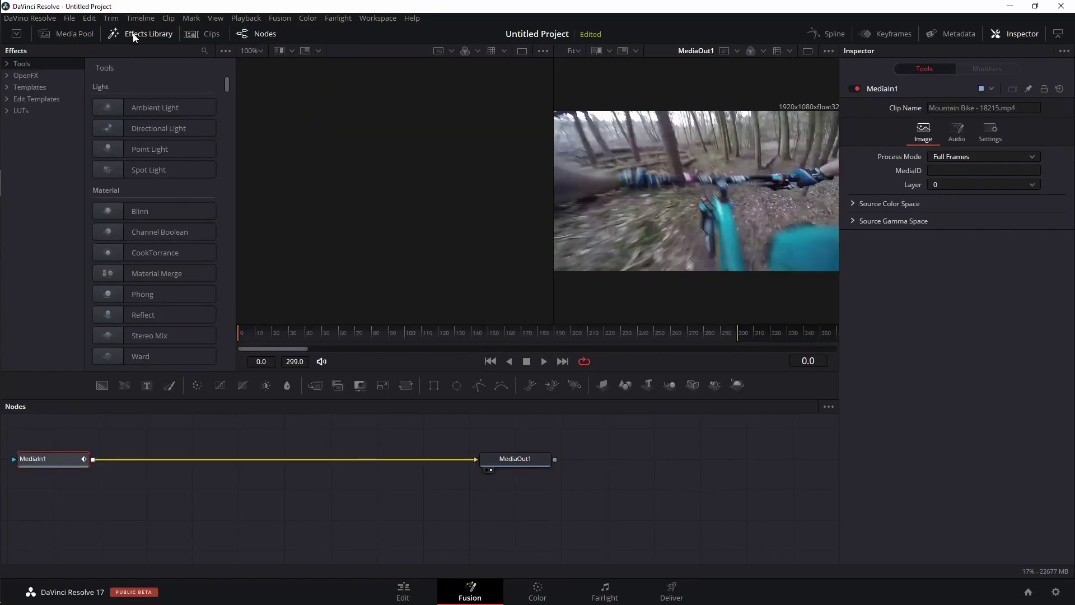
left_click(134, 35)
left_click(136, 35)
left_click(8, 100)
left_click(35, 110)
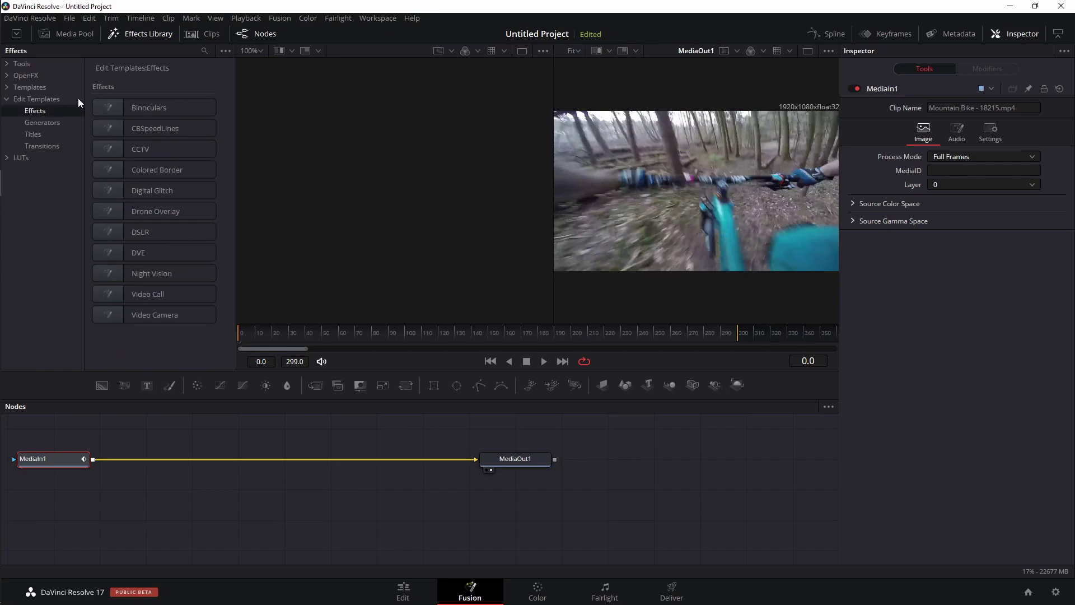
left_click(224, 51)
left_click(184, 66)
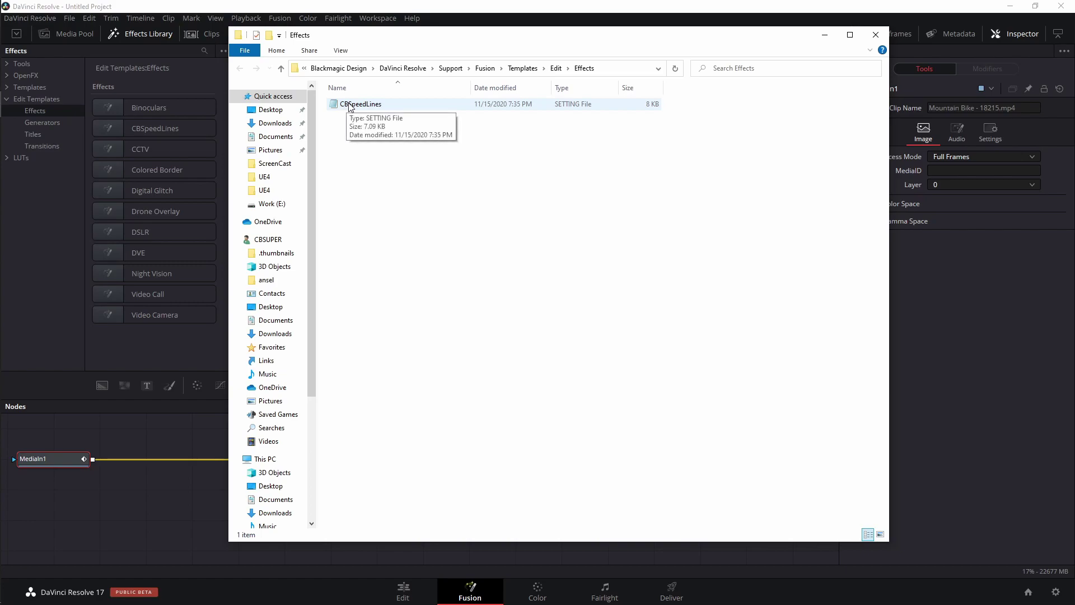
left_click(485, 70)
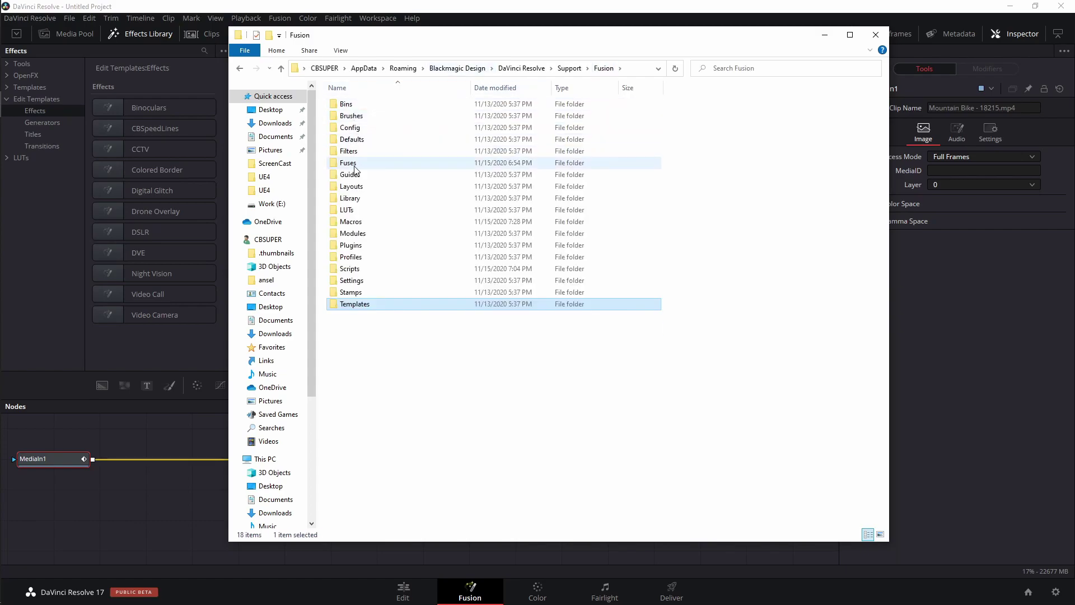
double_click(353, 222)
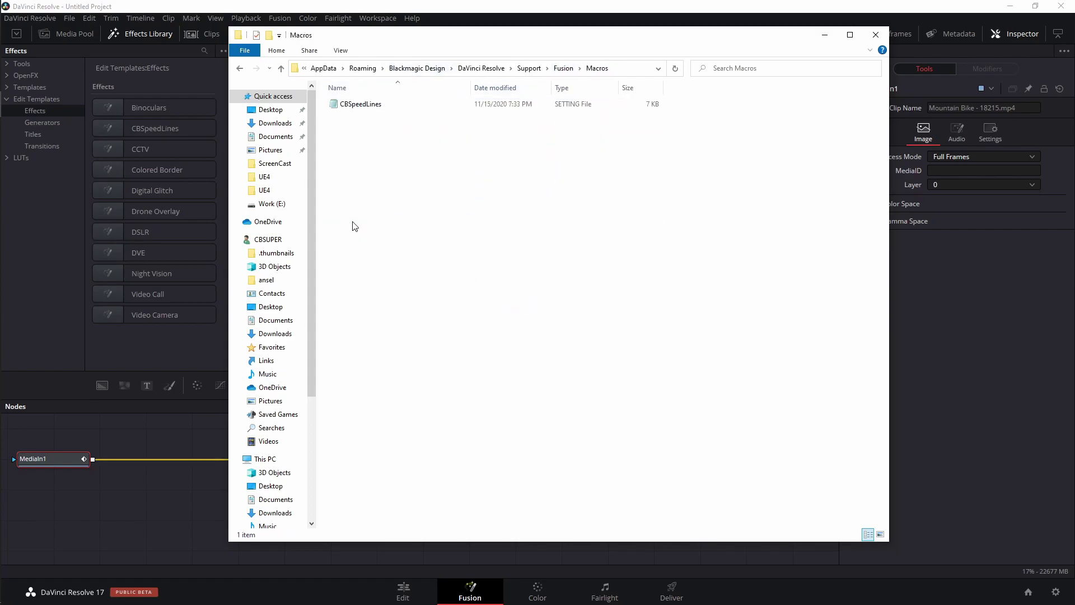
left_click(354, 108)
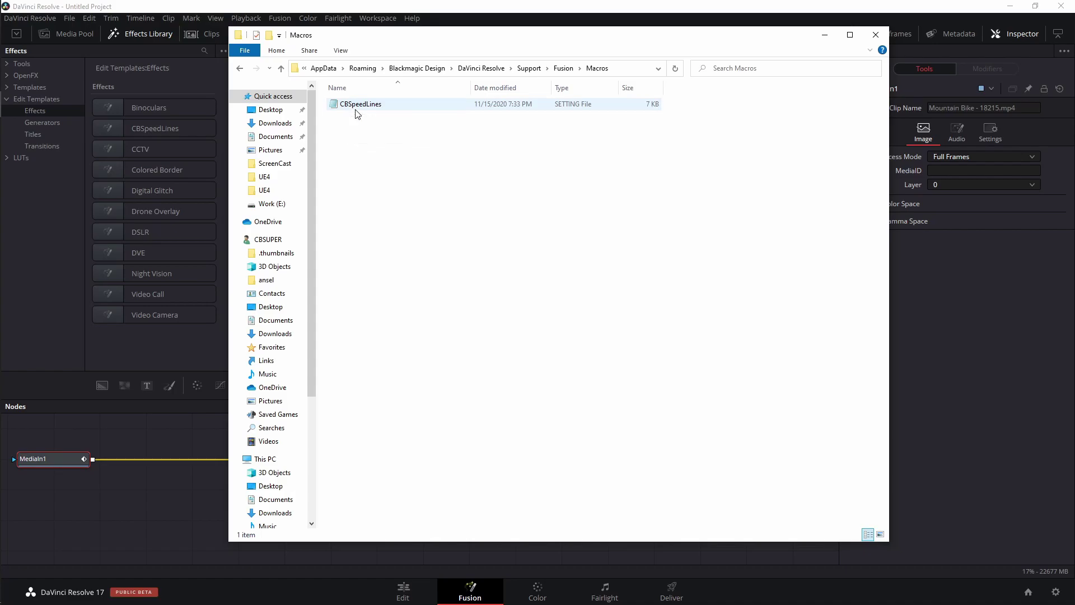
left_click(563, 69)
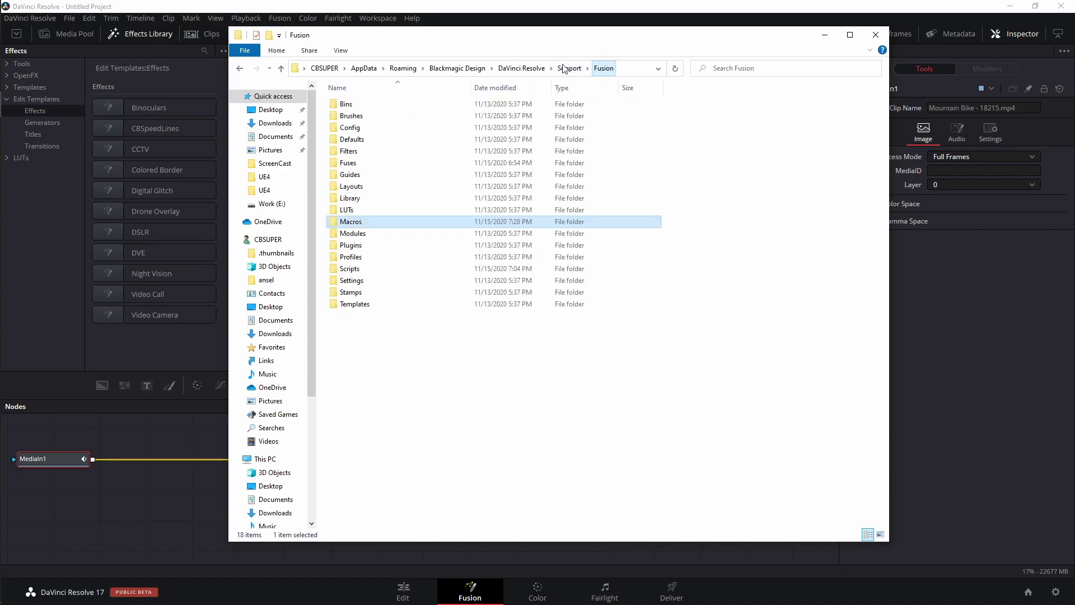
double_click(345, 305)
double_click(348, 104)
double_click(350, 106)
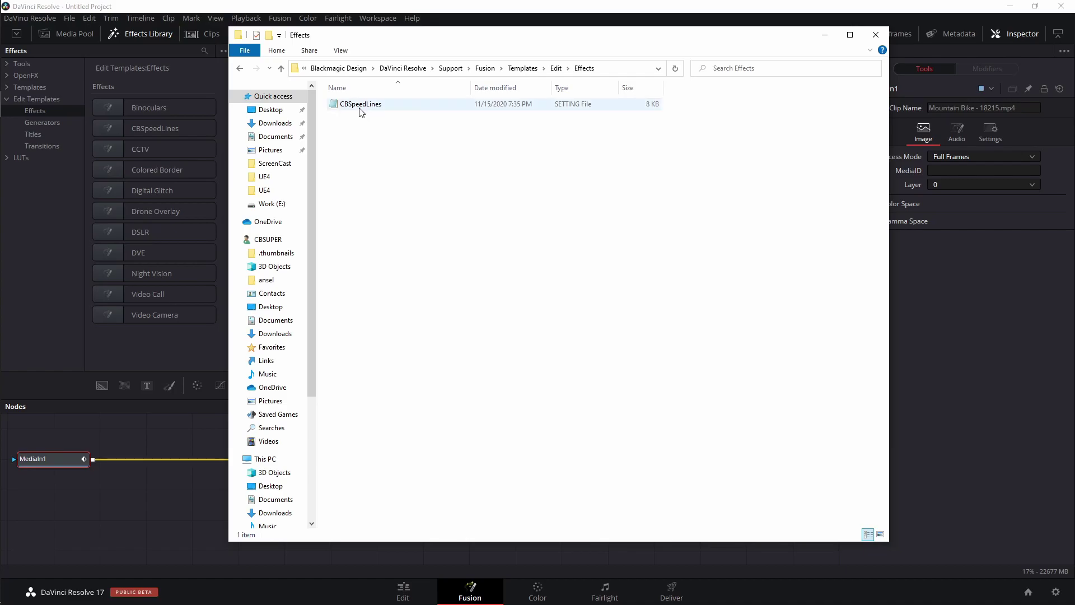
left_click(876, 35)
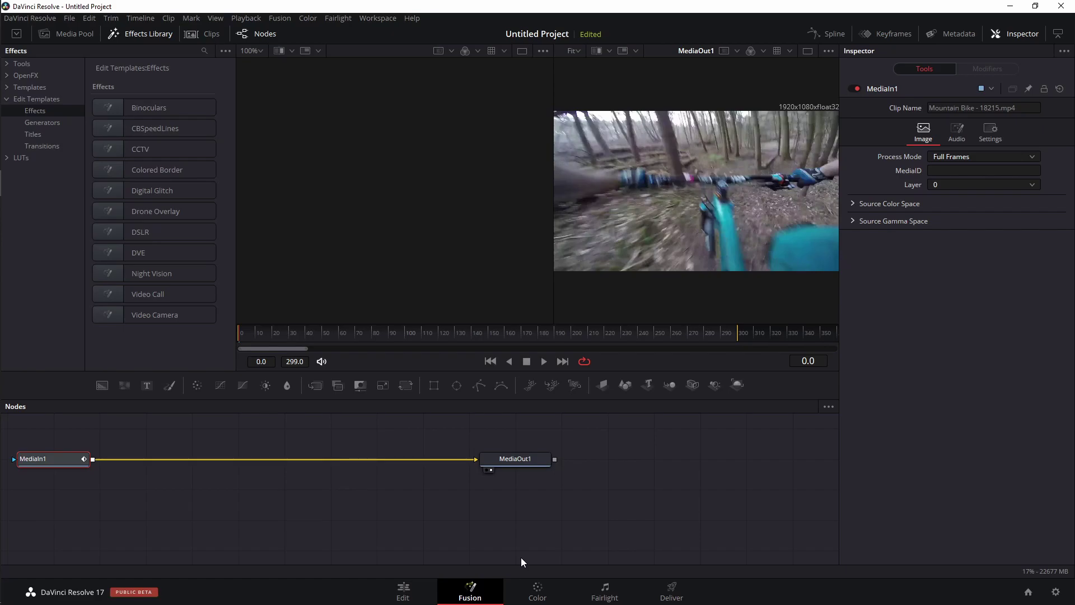
Step: Return to the Edit page and play the timeline, stopping at 01:00:02:08
left_click(403, 592)
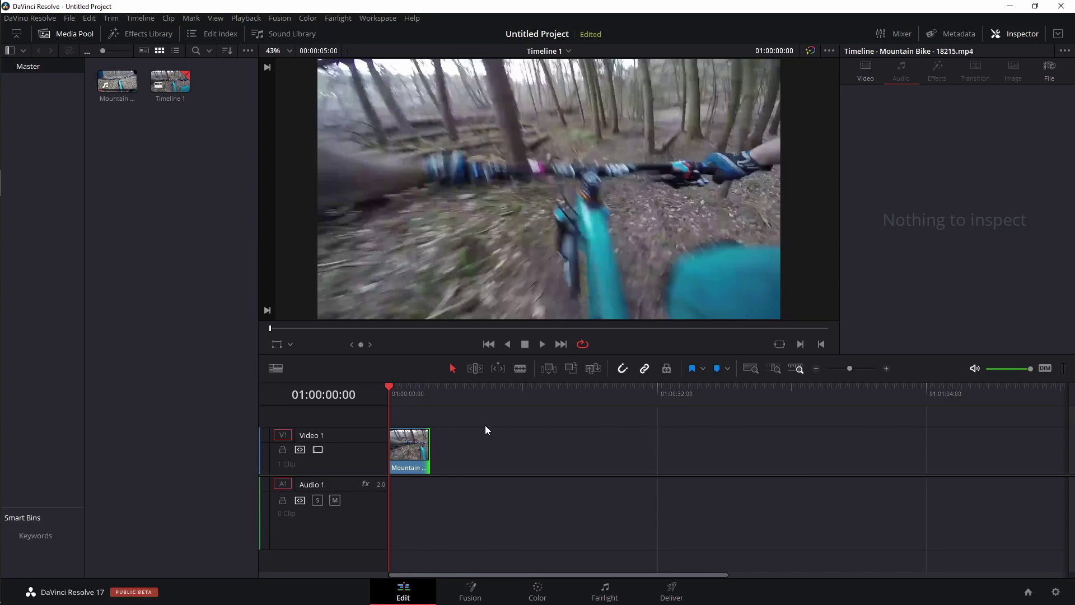
key("space")
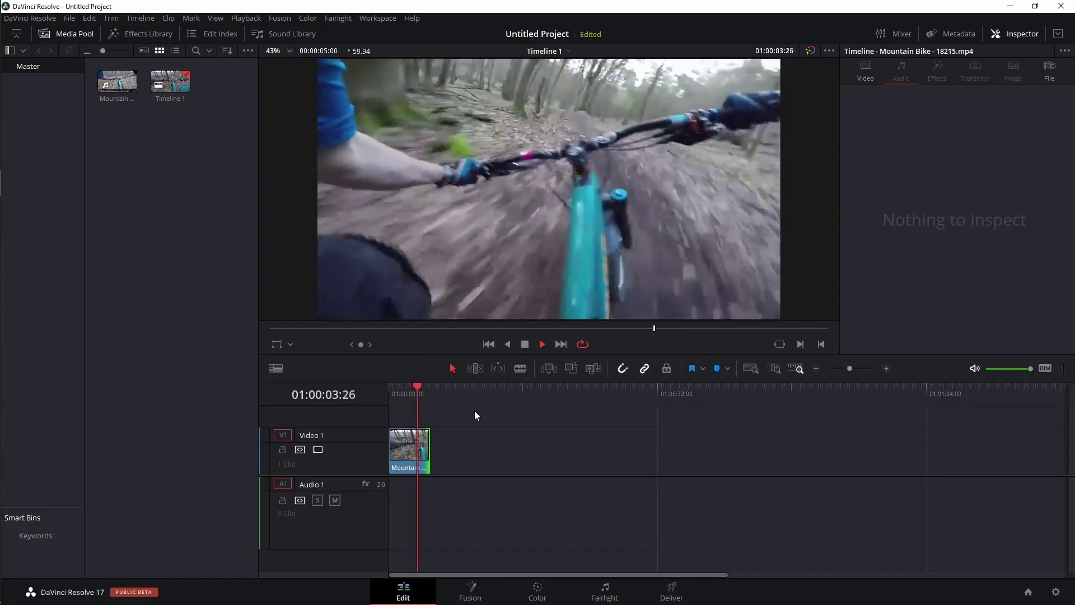
left_click(412, 388)
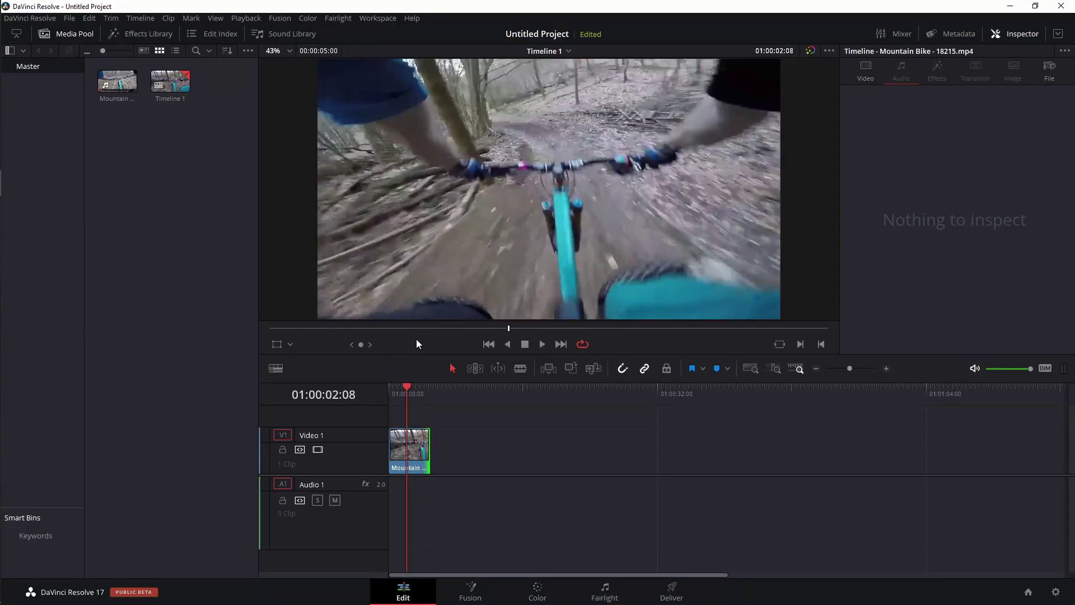
Step: Preview CBSpeedLines from the Effects Library with hover scrub, then drag it onto the Mountain Bike clip
key("q")
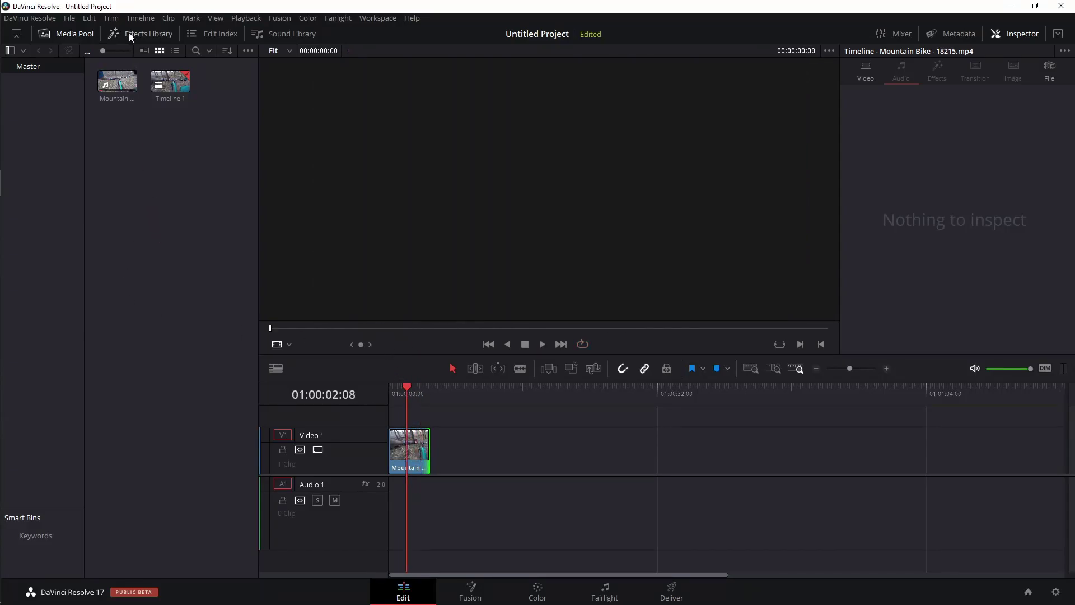
left_click(130, 33)
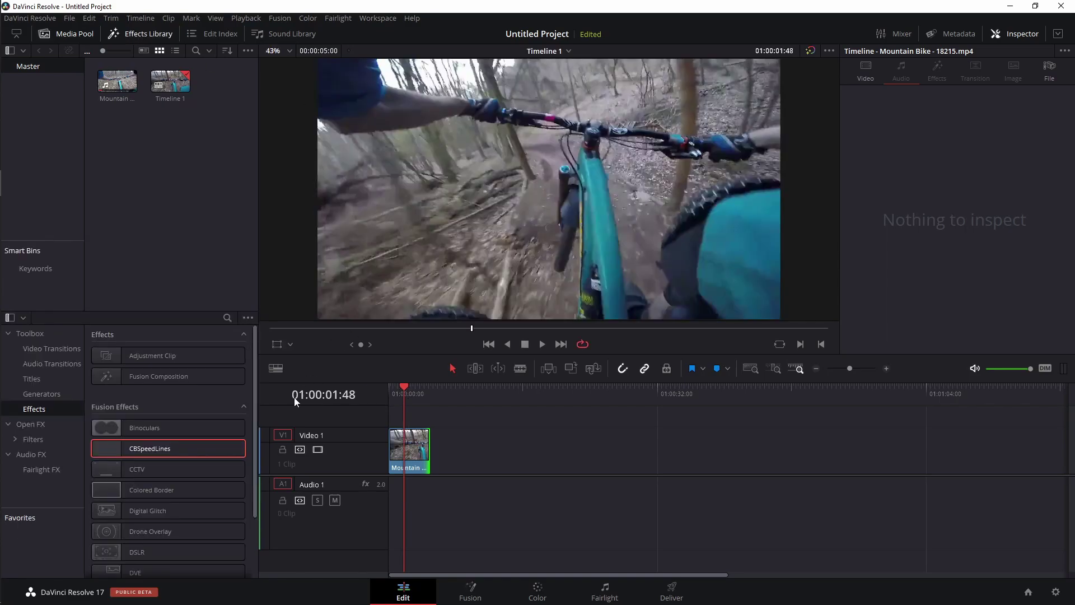
mouse_move(137, 448)
left_click(248, 318)
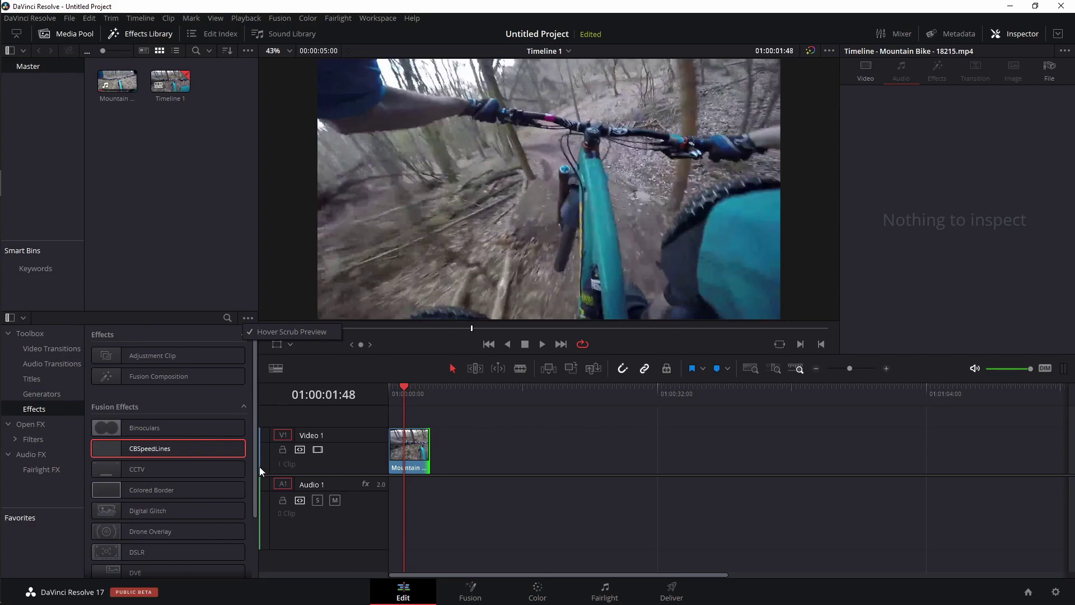
left_click(147, 470)
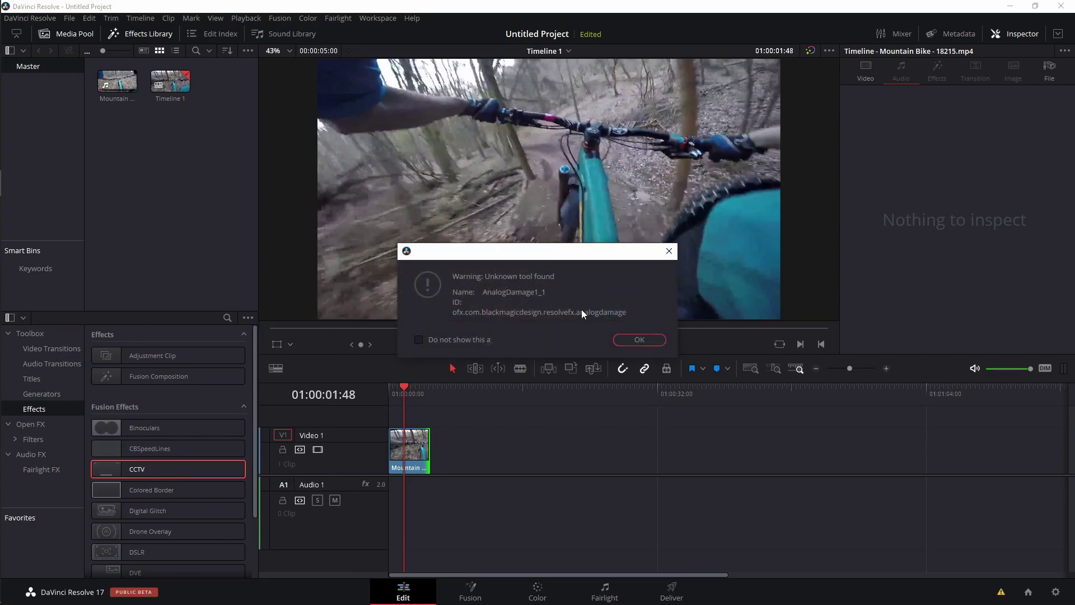
left_click(630, 342)
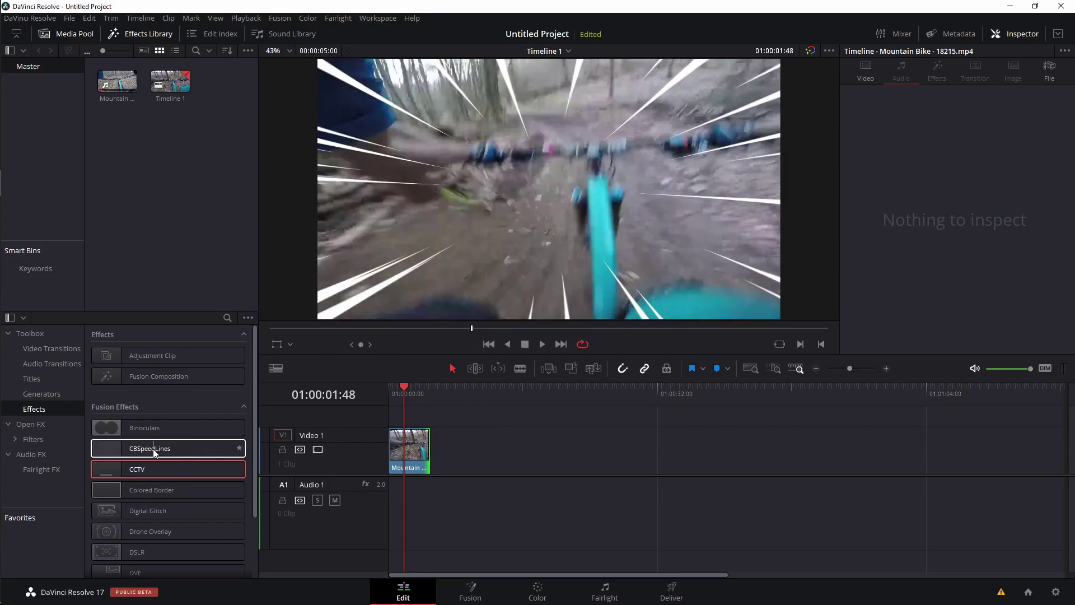
left_click_drag(152, 448, 412, 449)
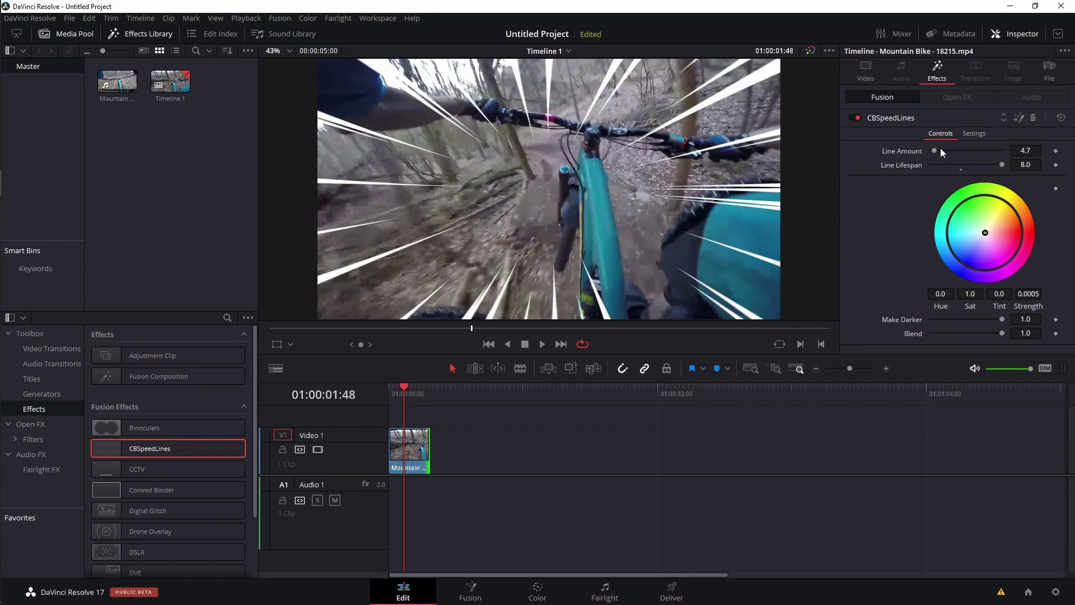
Step: Set Line Amount 20.0 and Line Lifespan 4.0, then after trying tints keep white lines, Make Darker 1.0, Blend 1.0
left_click_drag(933, 151, 945, 152)
left_click(960, 164)
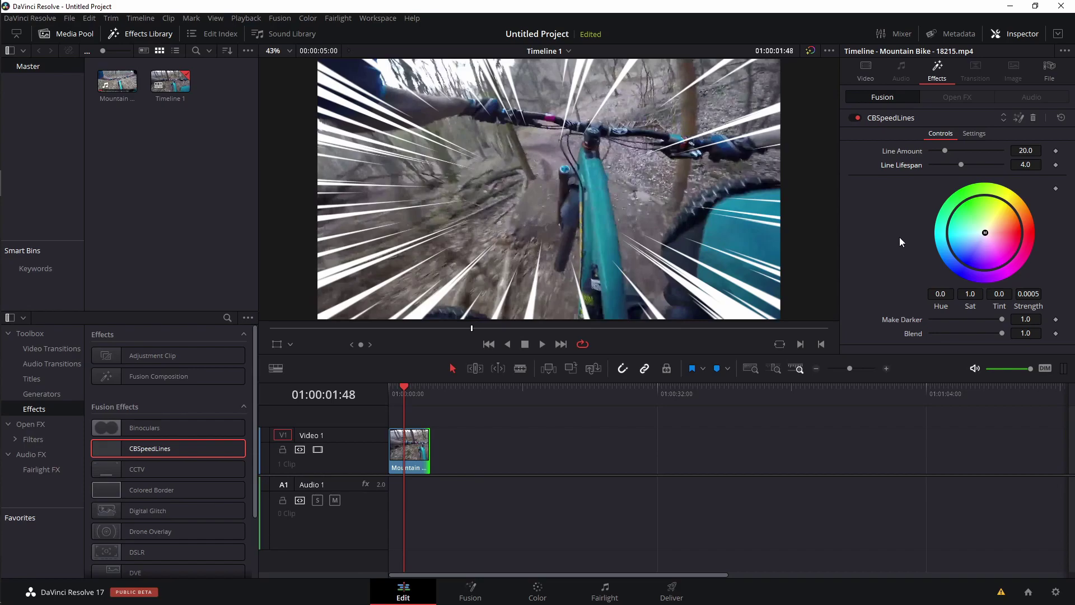
mouse_move(985, 234)
left_mouse_down()
mouse_move(948, 228)
mouse_move(1009, 255)
mouse_move(1003, 204)
mouse_move(1012, 255)
mouse_move(984, 233)
left_mouse_up()
mouse_move(1002, 319)
left_mouse_down()
mouse_move(911, 324)
mouse_move(1003, 321)
left_mouse_up()
left_click_drag(988, 250, 929, 240)
left_click_drag(1001, 319, 899, 323)
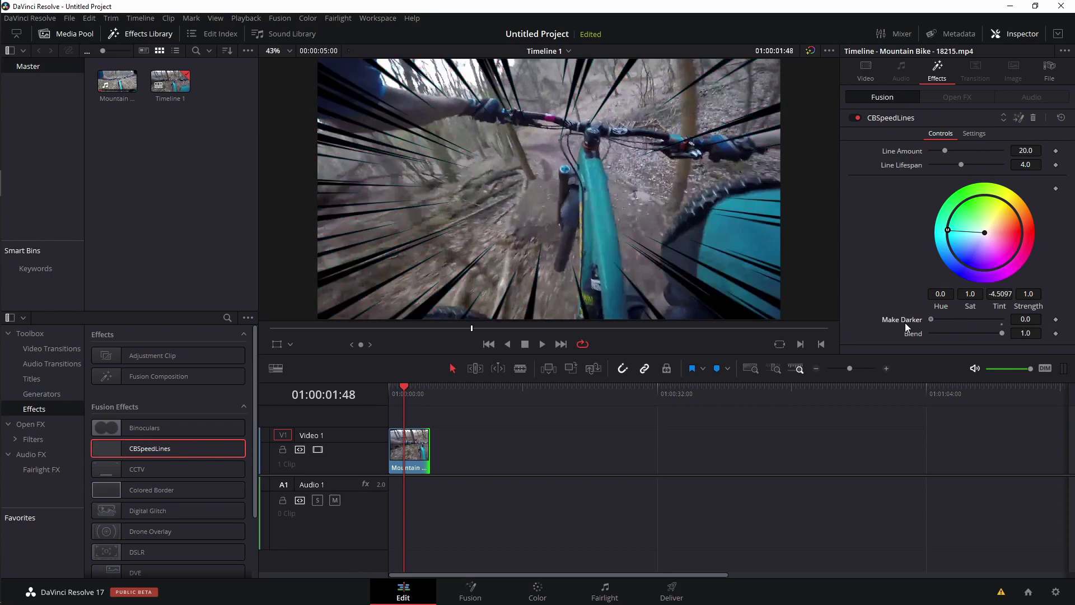
double_click(905, 322)
left_click(985, 232)
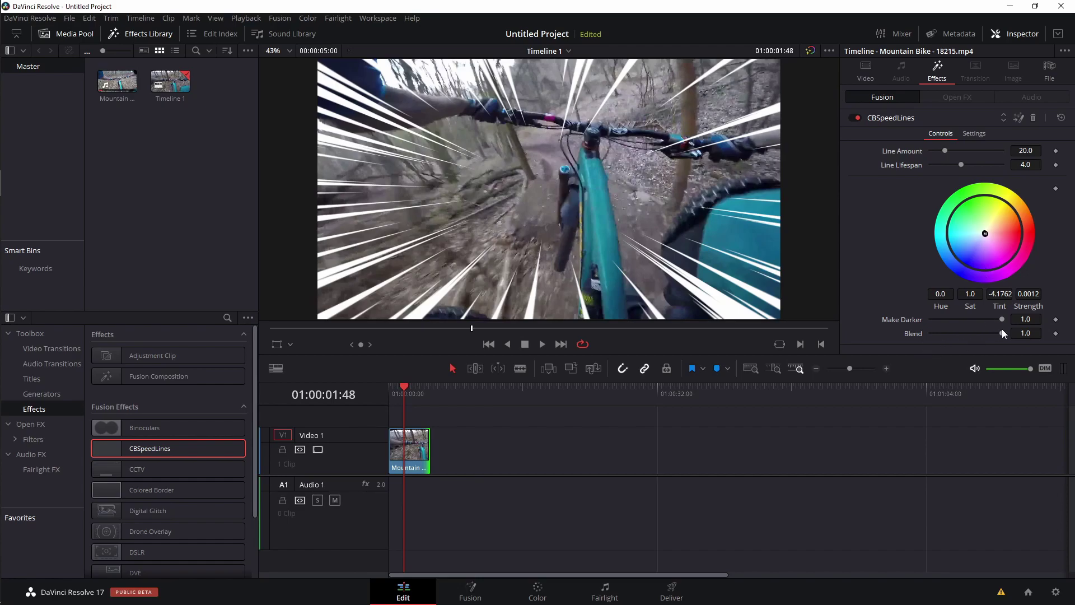
left_click_drag(1003, 334, 1064, 335)
left_click(389, 388)
key("space")
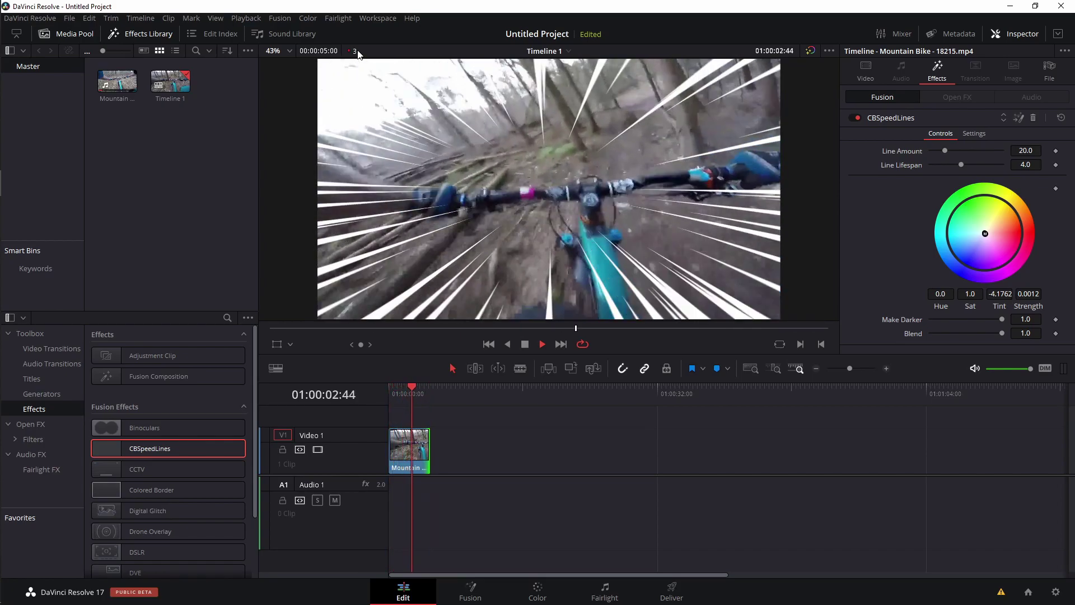
key("space")
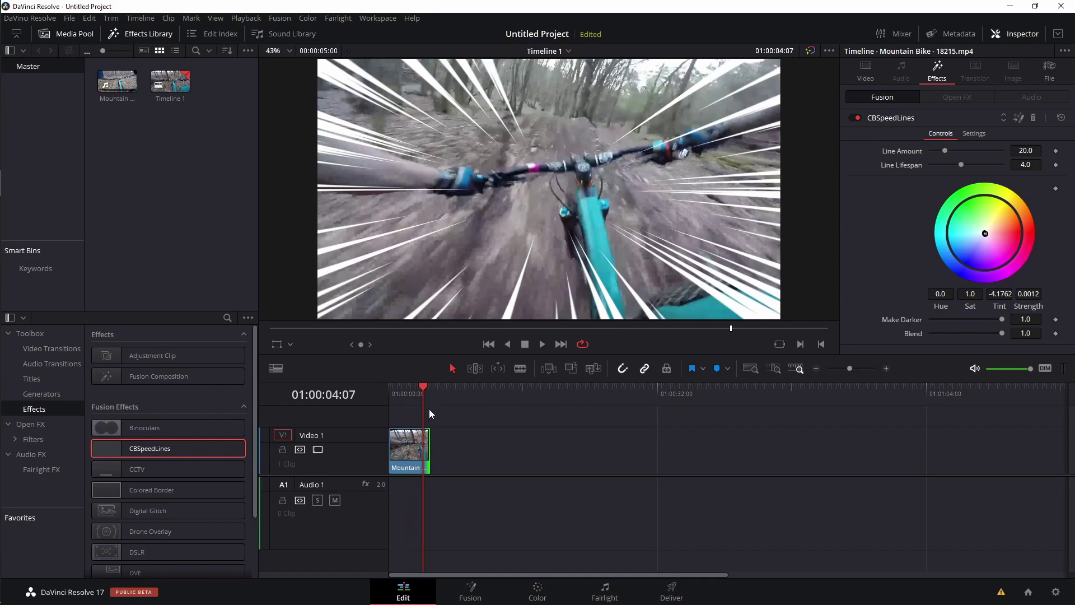
left_click_drag(429, 391, 409, 391)
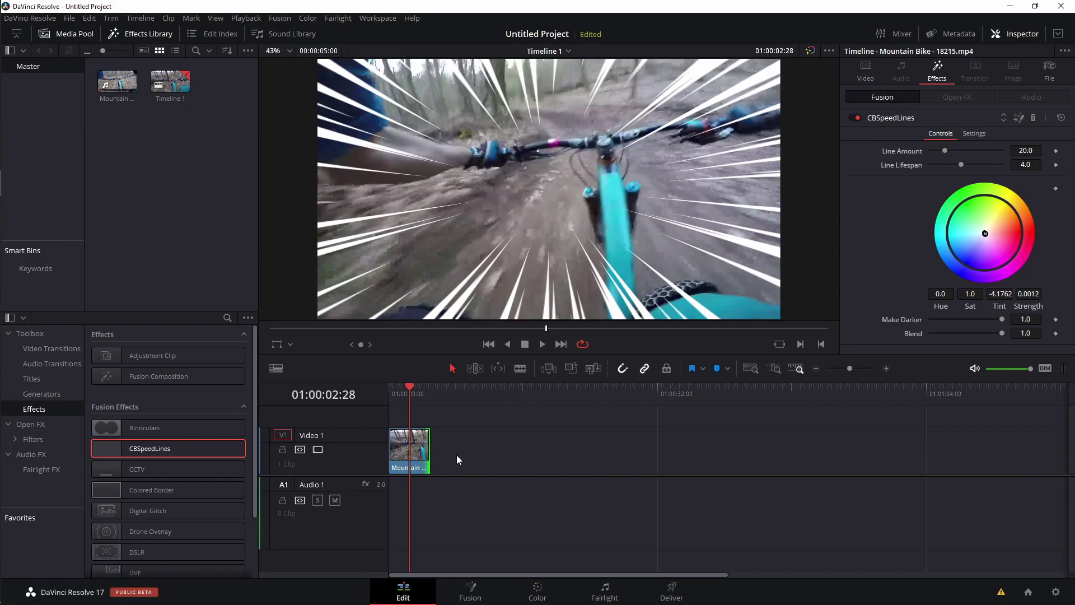
Step: Render-cache the clip's CBSpeedLines Fusion effect, then move the playhead back into the clip
right_click(418, 446)
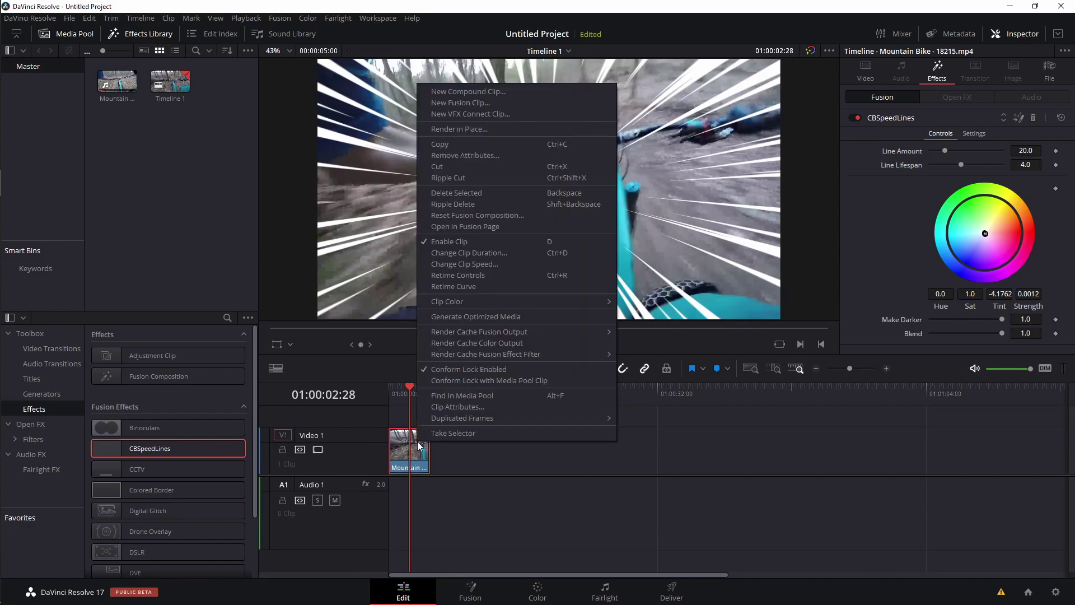
mouse_move(441, 353)
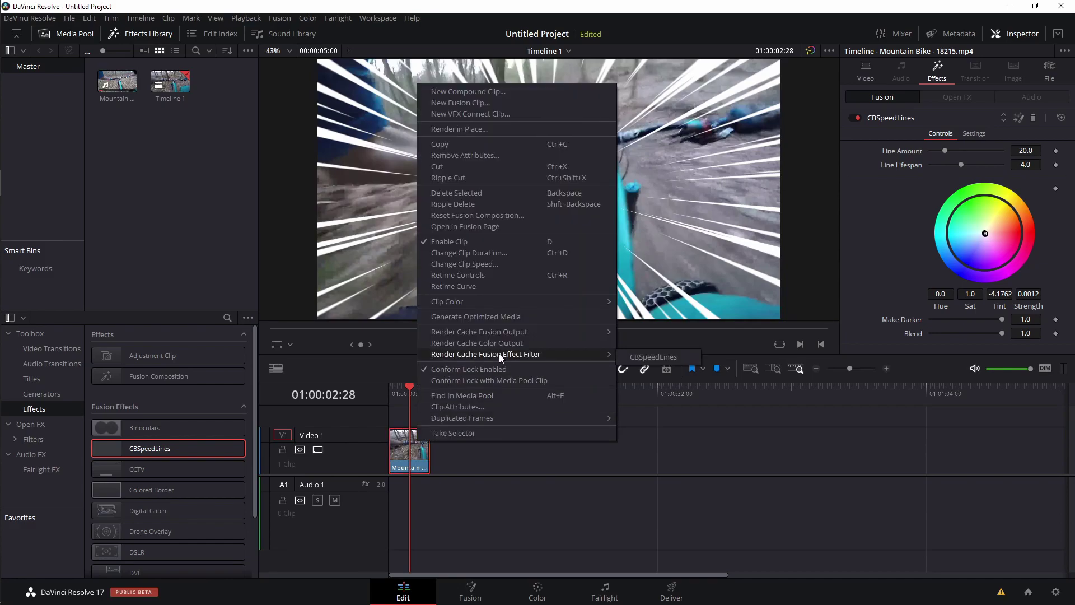
left_click(645, 358)
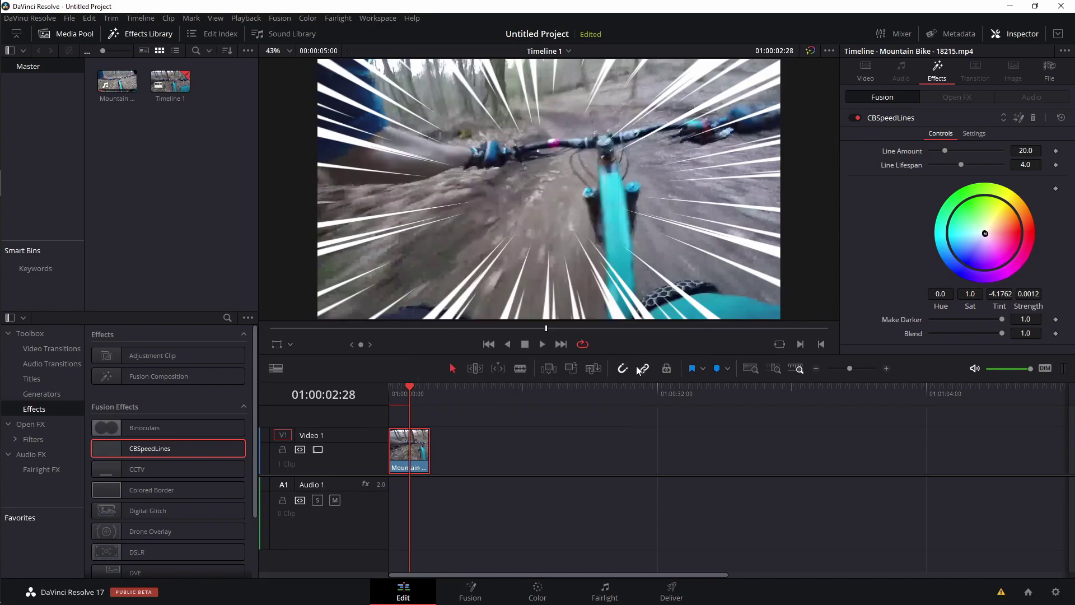
key("space")
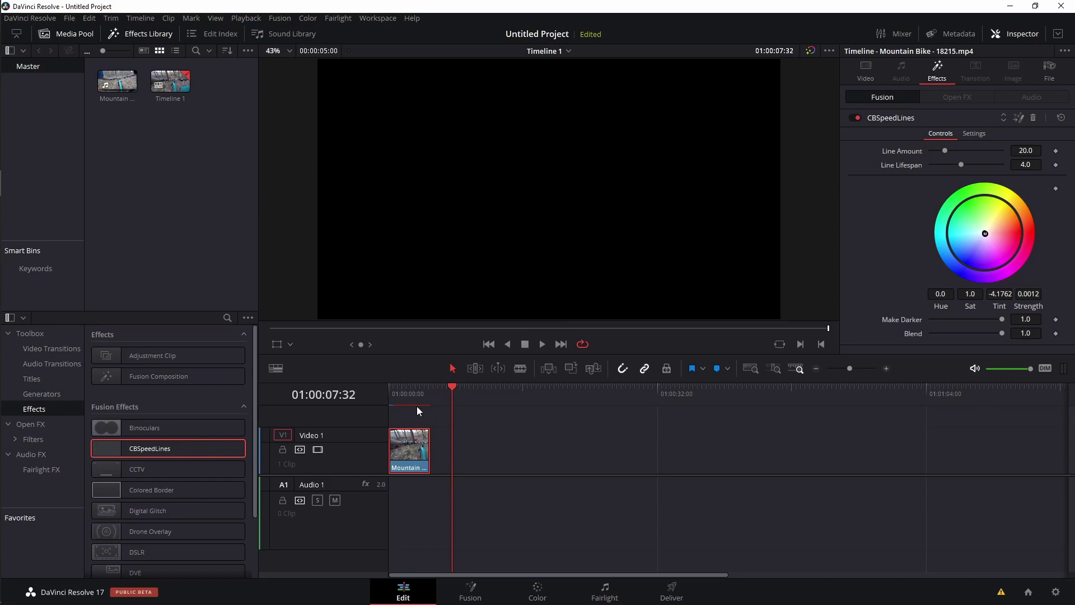
left_click(411, 392)
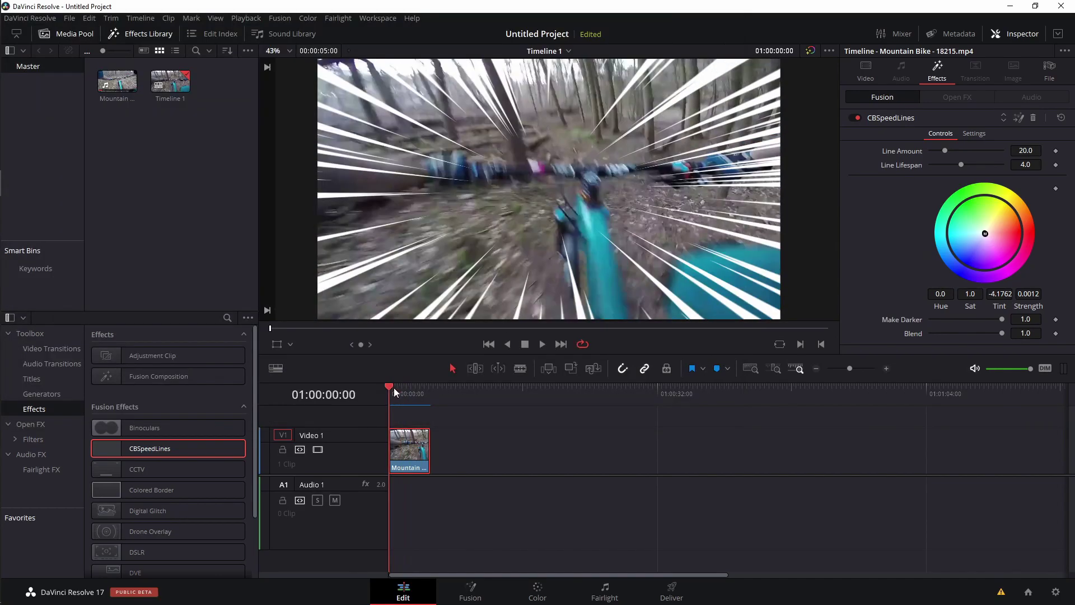
Step: Play the timeline while checking Resolve's roughly 97% CPU load in Task Manager
key("space")
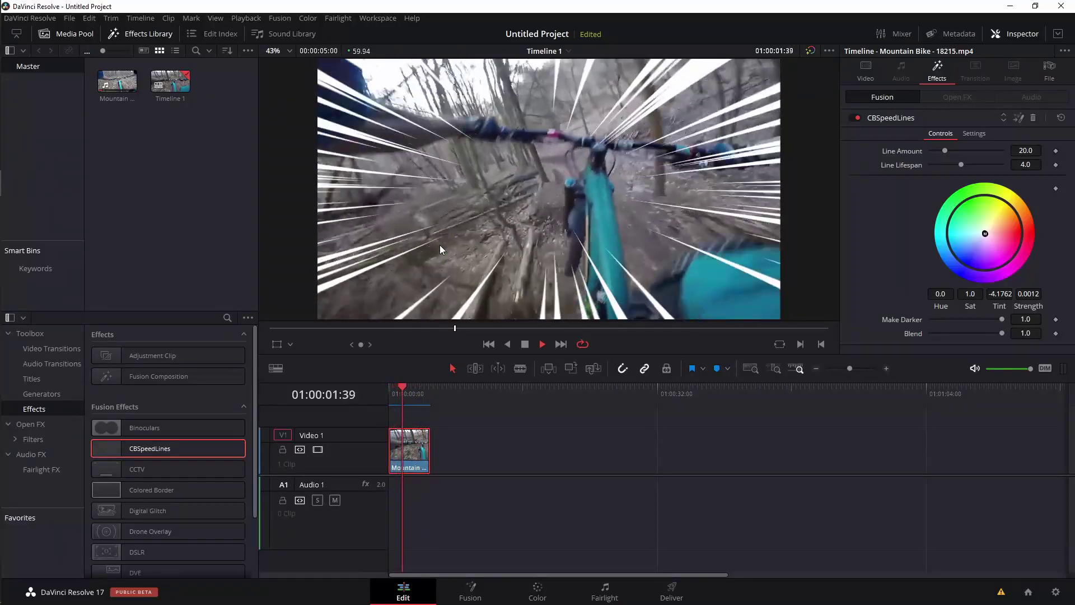
Step: Stop playback and switch the timeline Render Cache to None, then back to User
key("space")
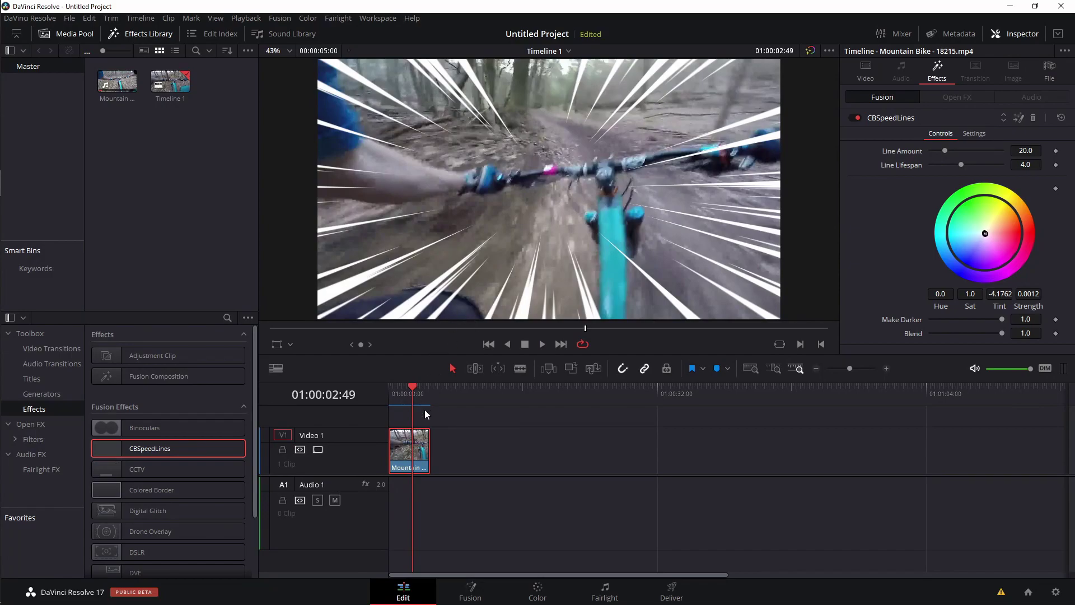
left_click(252, 19)
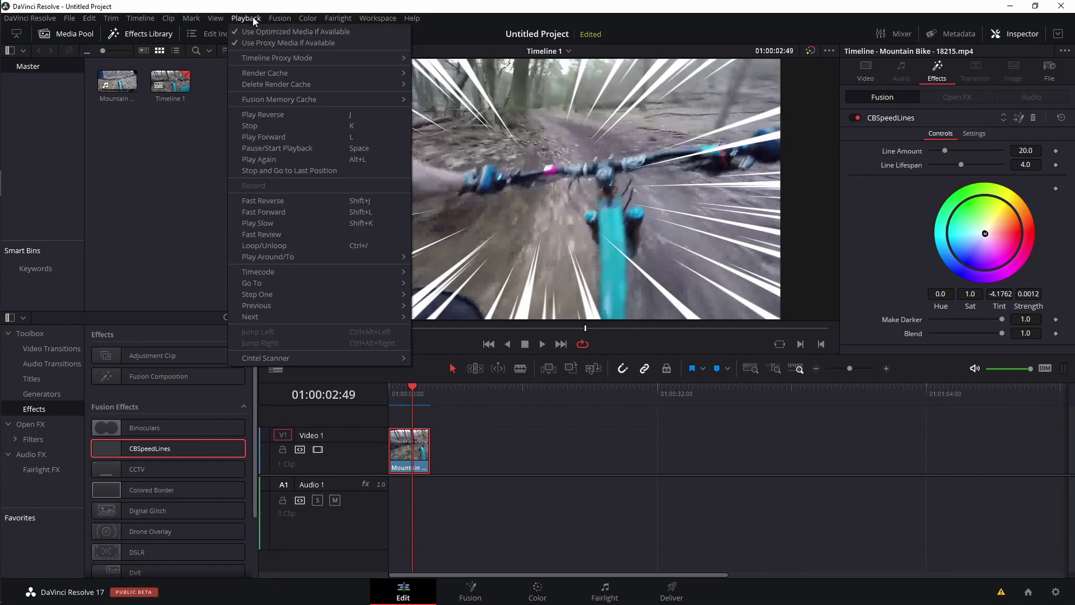
mouse_move(255, 75)
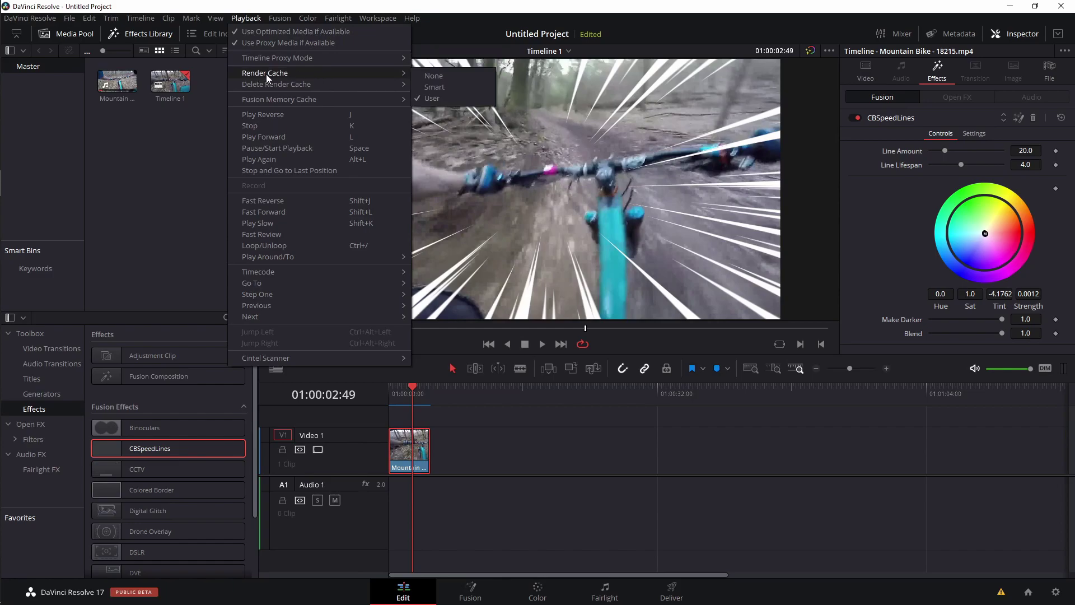
left_click(432, 77)
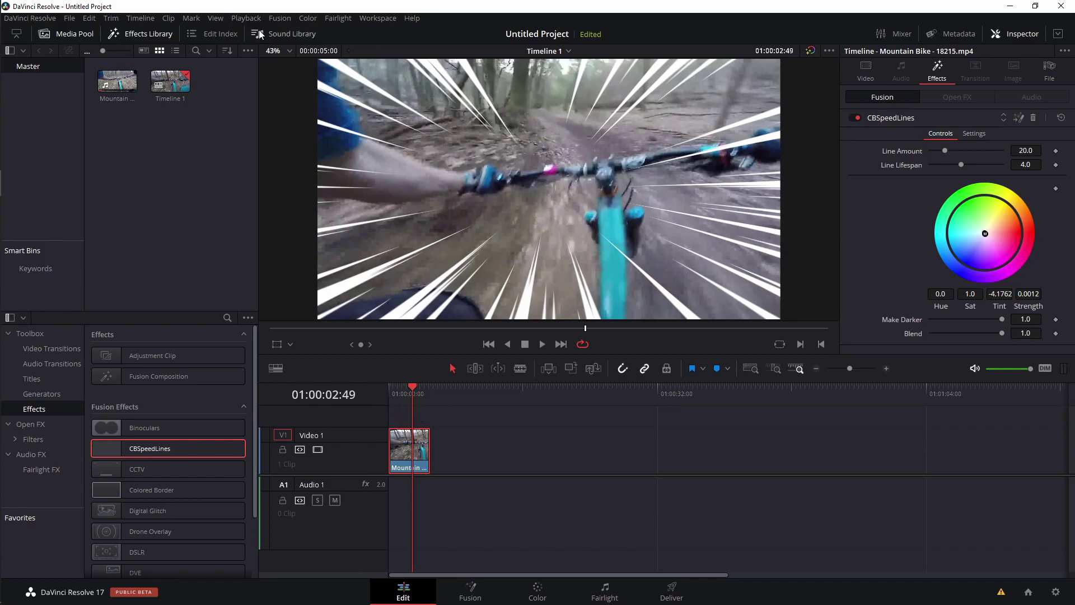
left_click(241, 20)
mouse_move(253, 74)
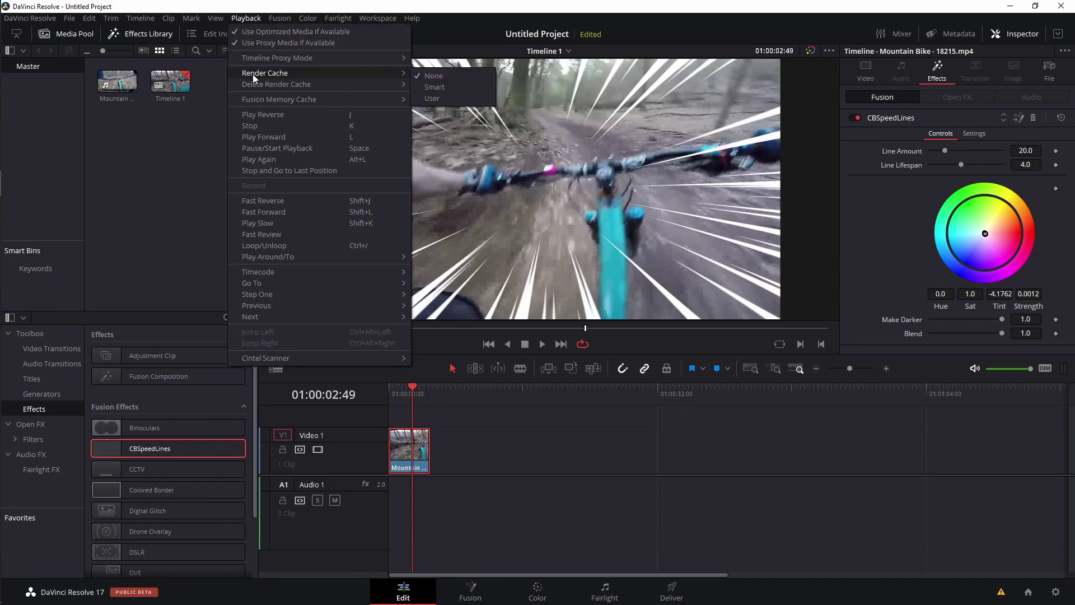
left_click(432, 99)
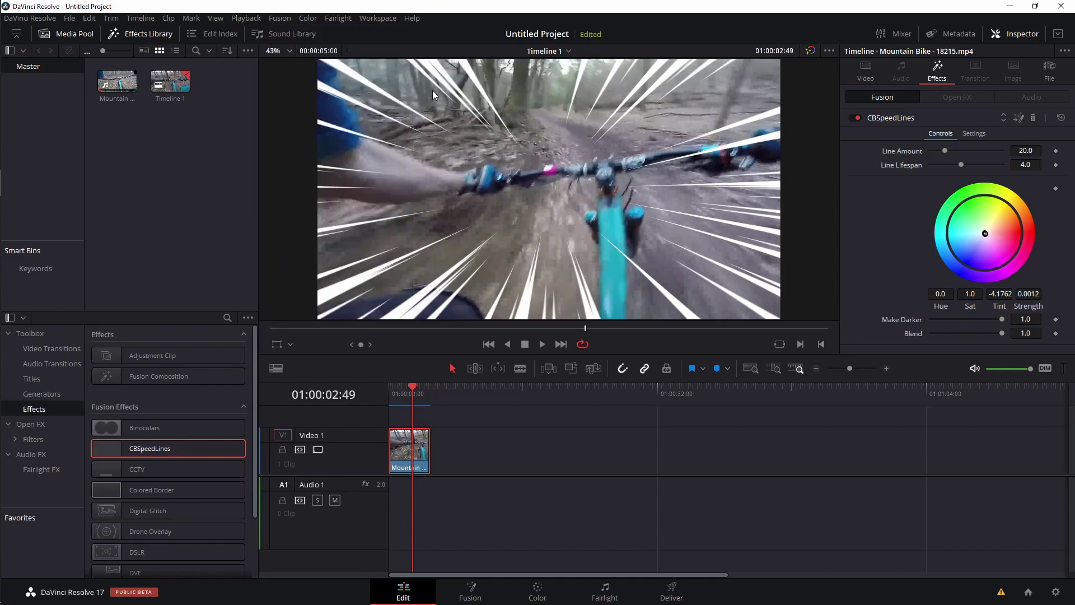